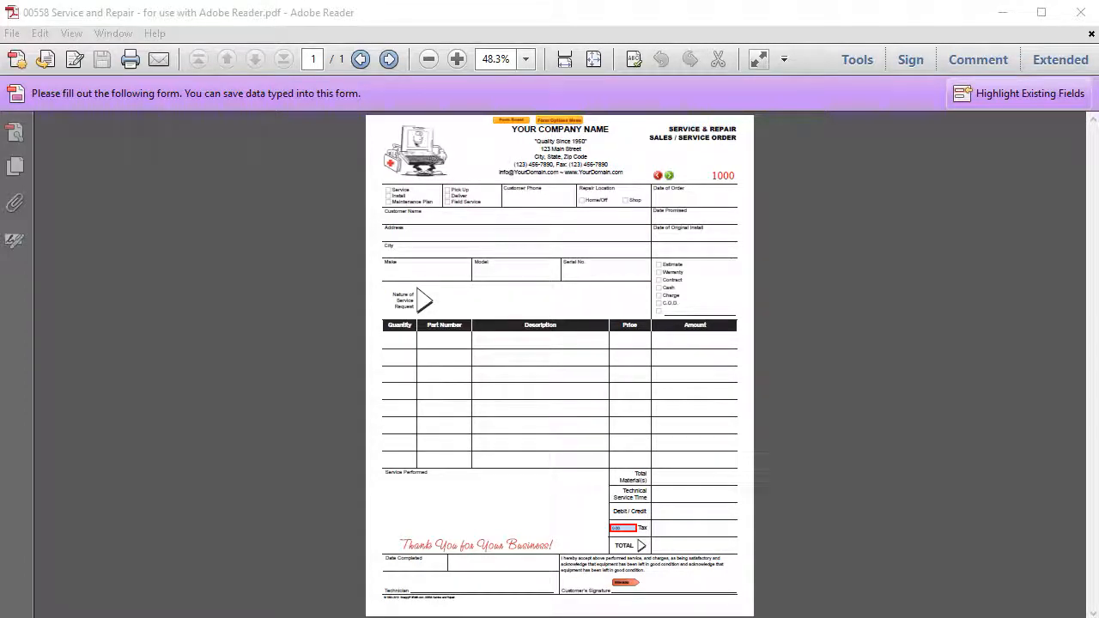
- Zoom the form view in to 125%
click(457, 59)
click(457, 58)
click(457, 58)
click(457, 58)
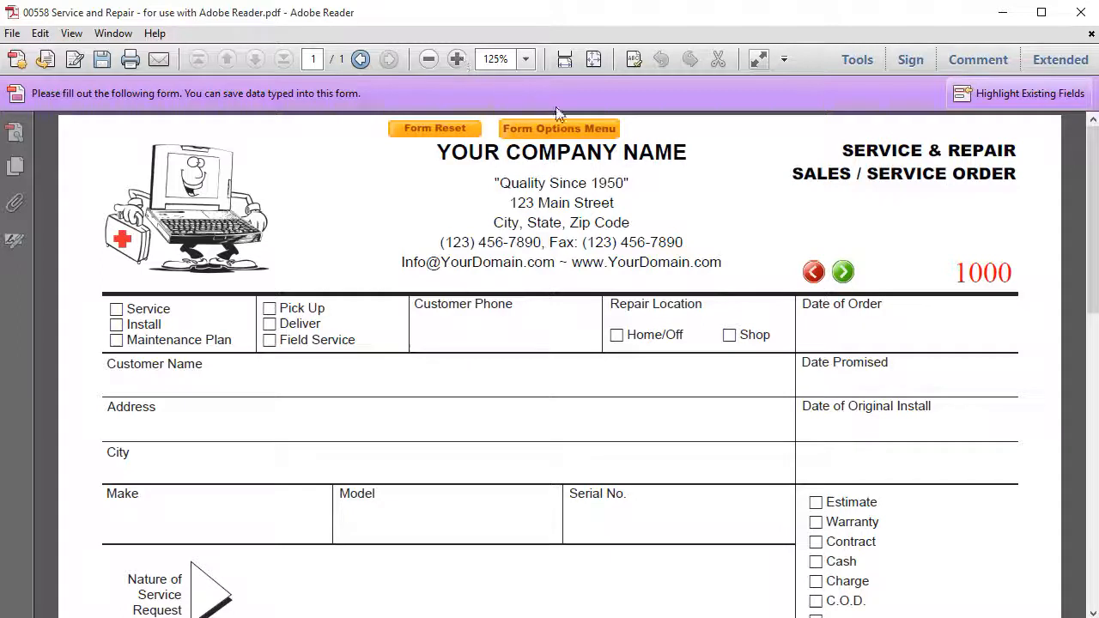
- Choose Form Options Menu > Company Setup > Edit Company Address to edit the header block
click(583, 131)
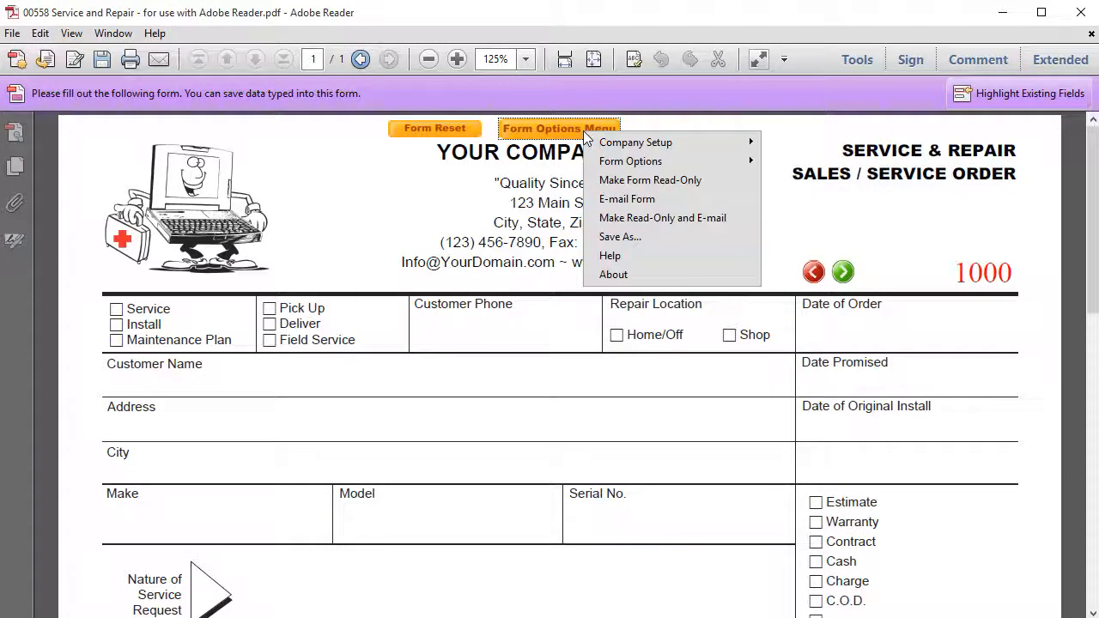
mouse_move(631, 145)
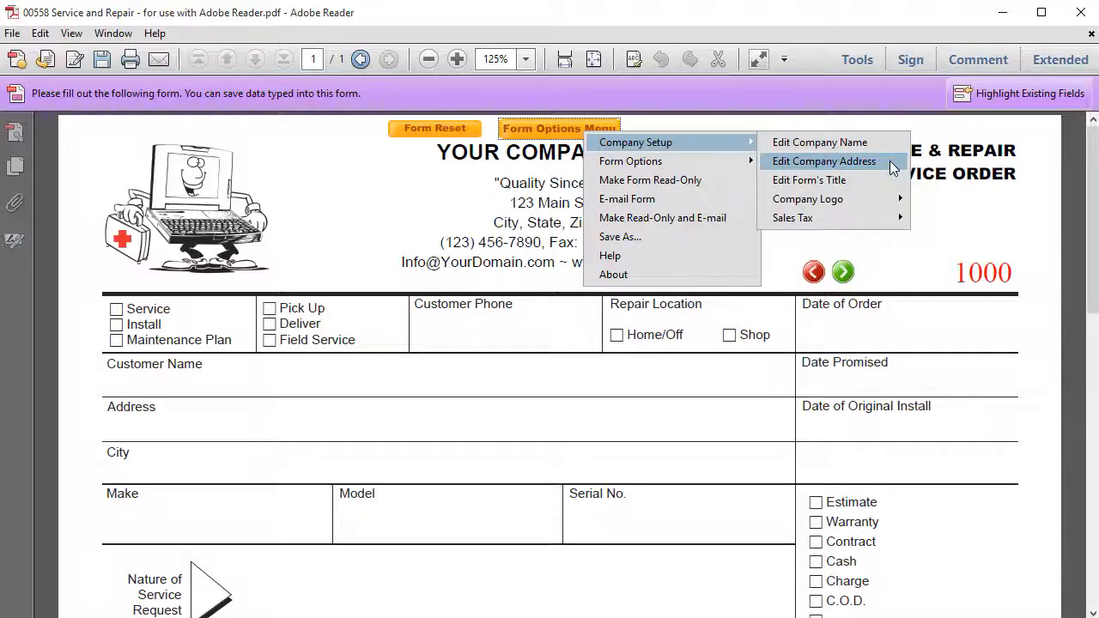
click(891, 165)
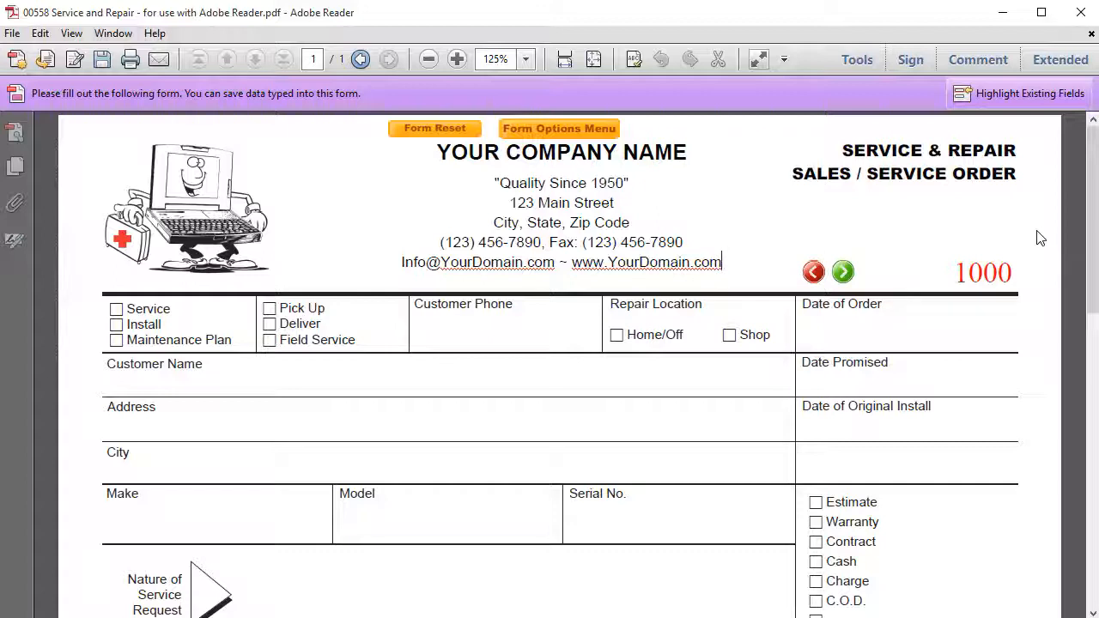
key(ctrl+Left)
key(ctrl+Left)
key(ctrl+Left)
key(ctrl+Left)
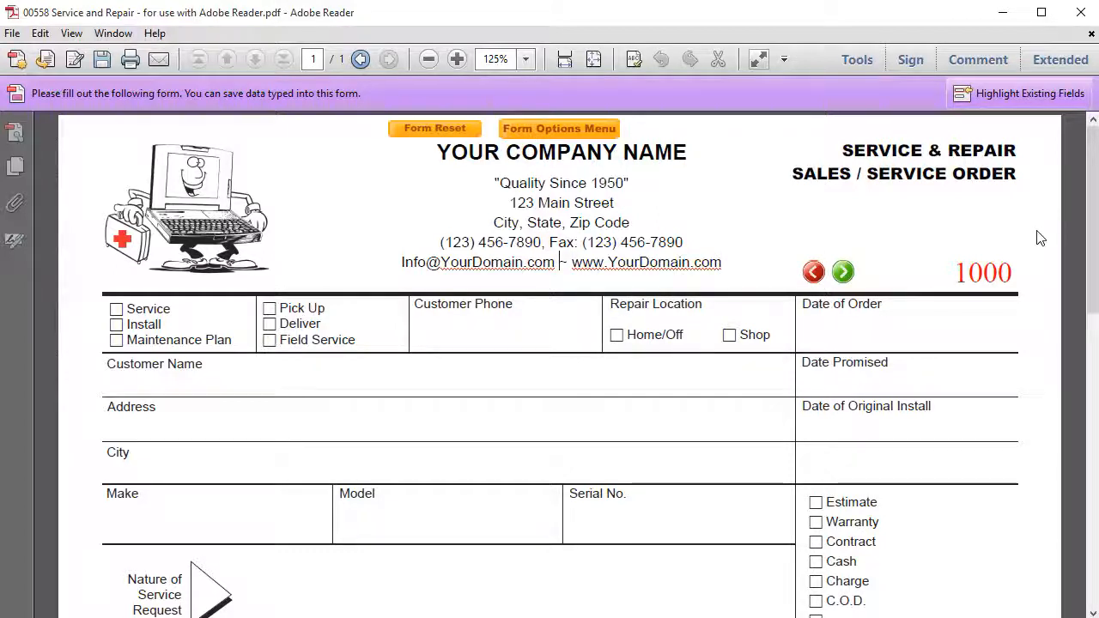
key(ctrl+Left)
key(ctrl+Left)
key(ctrl+Left)
key(Up)
key(Up)
key(Up)
key(Down)
key(Down)
key(Down)
key(Down)
key(Up)
key(Up)
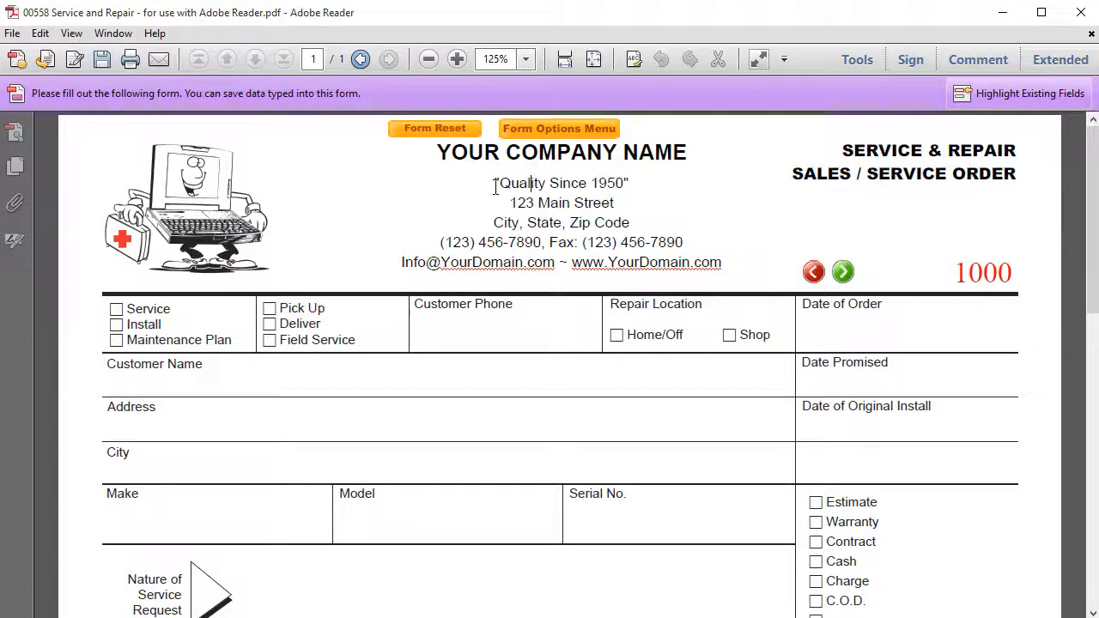
- Replace the tagline 'Quality Since 1950' with 'Quality Work since 1992', then go to the street line's start
mouse_move(495, 166)
drag(492, 182, 643, 181)
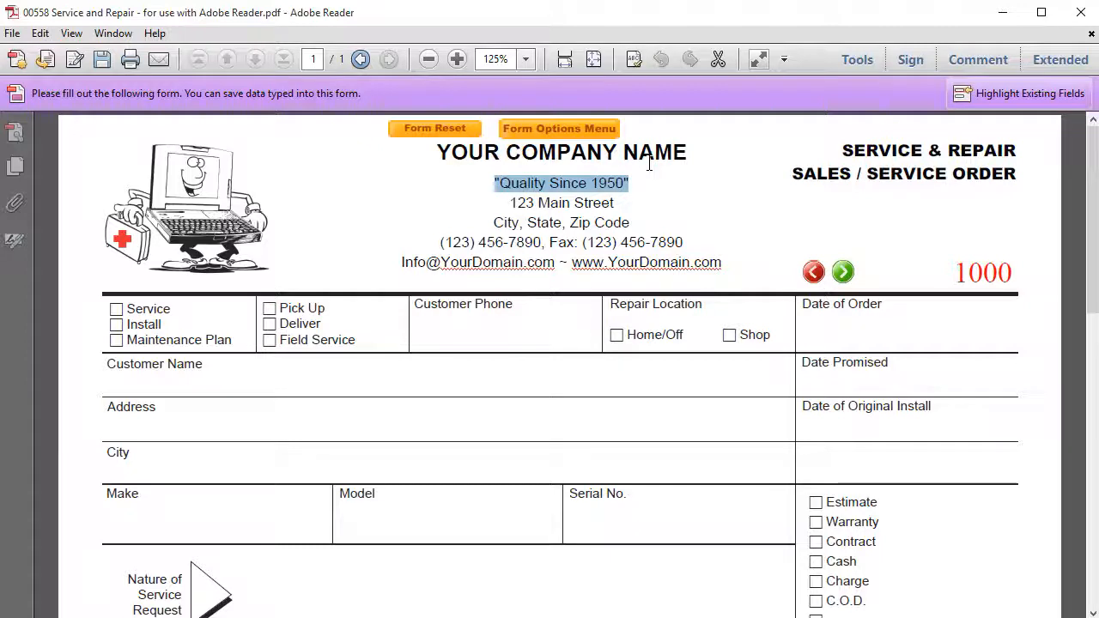
text("Quality Work)
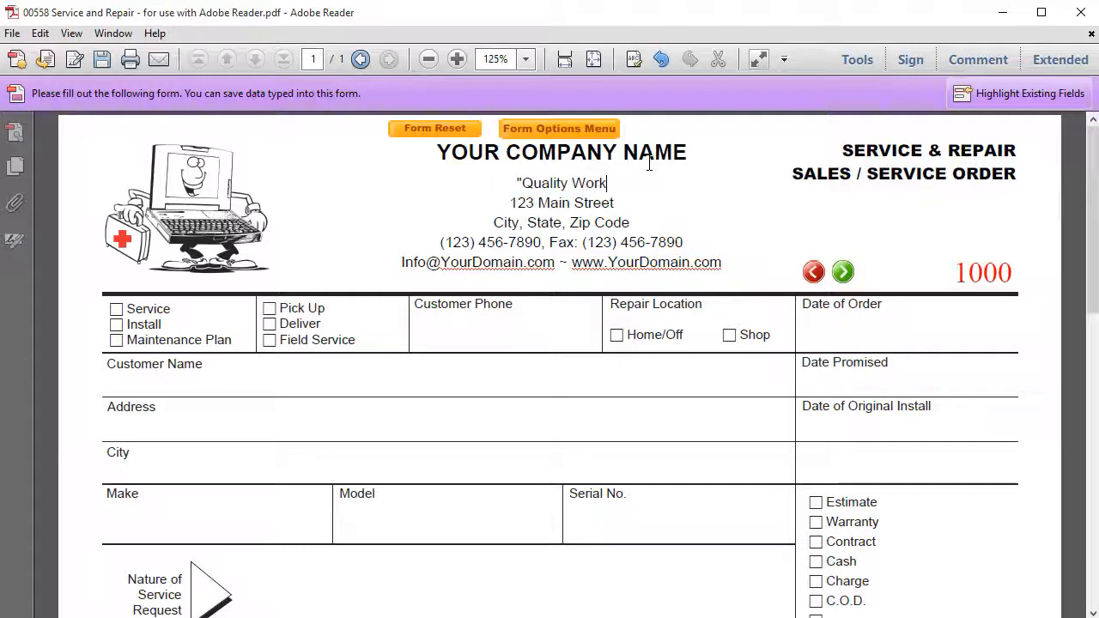
text( sin)
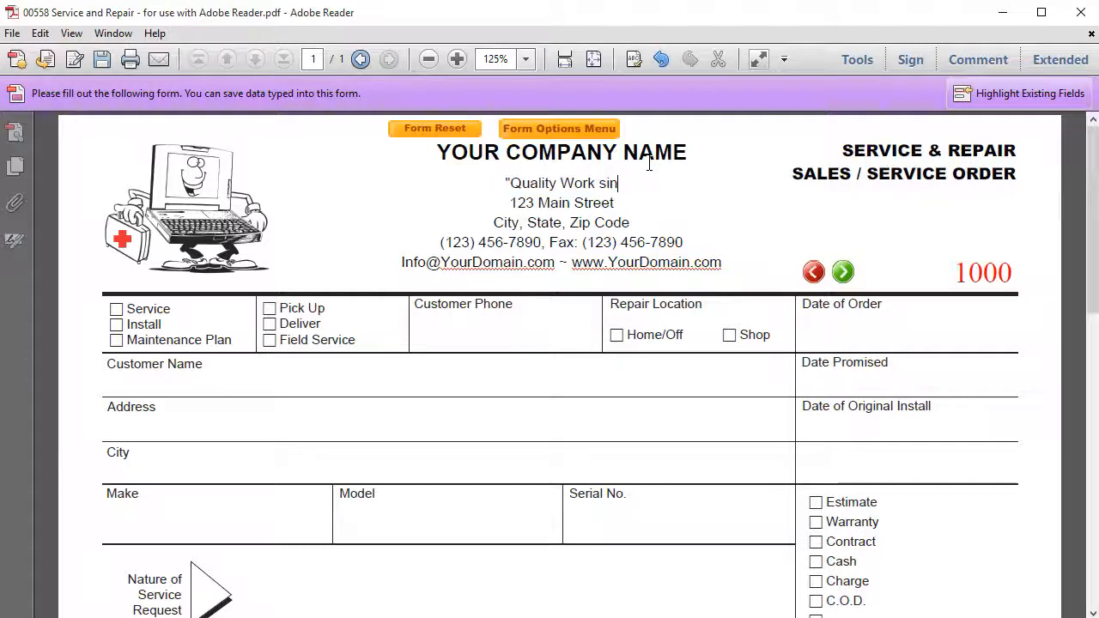
text(ce 1)
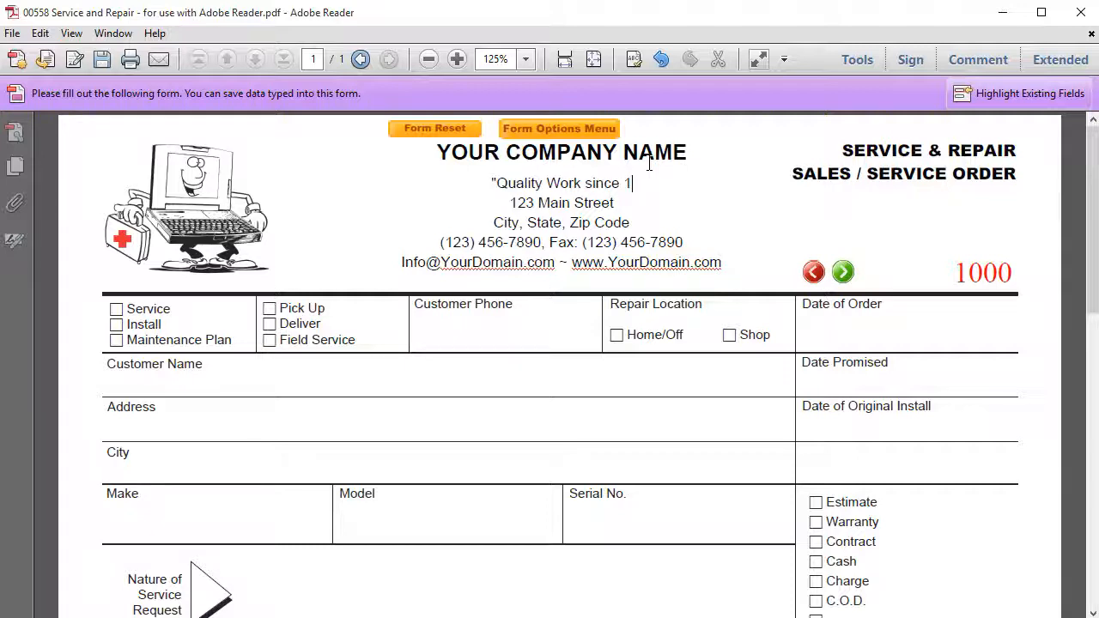
text(9)
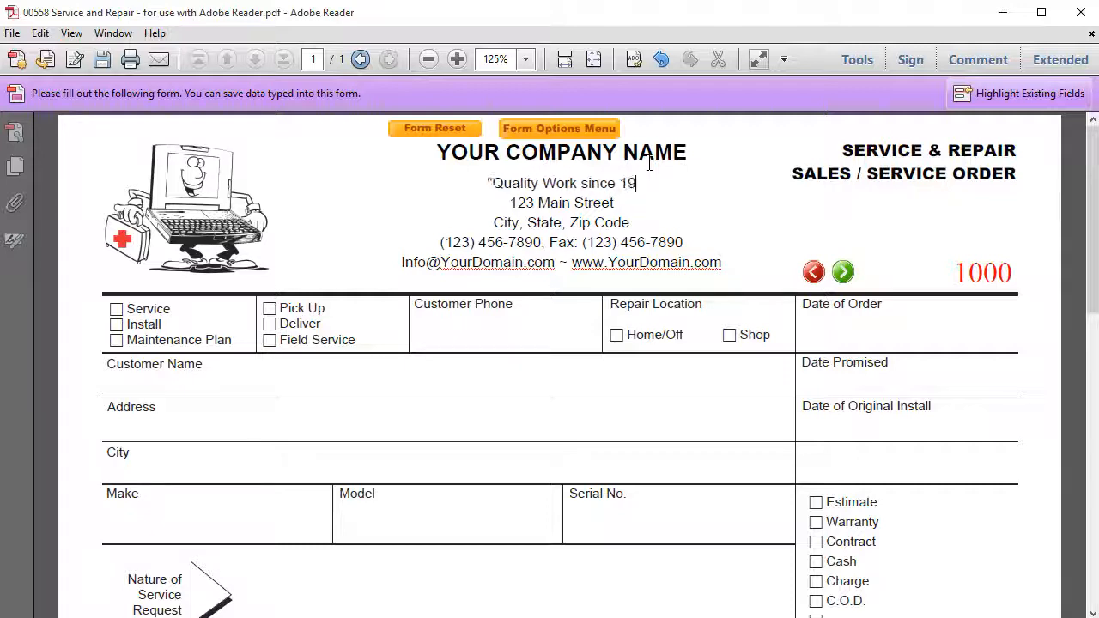
text(92")
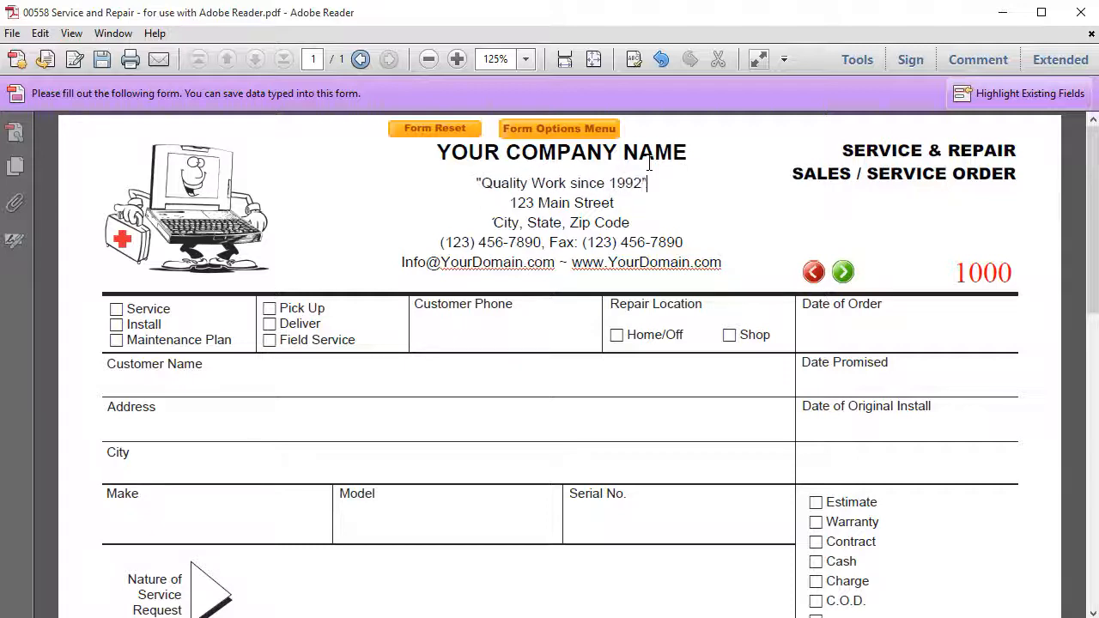
key(Down)
key(ctrl+Left)
key(ctrl+Left)
key(ctrl+Left)
- Delete the old address and contact lines and type the street '123 Easy St.'
drag(508, 201, 722, 253)
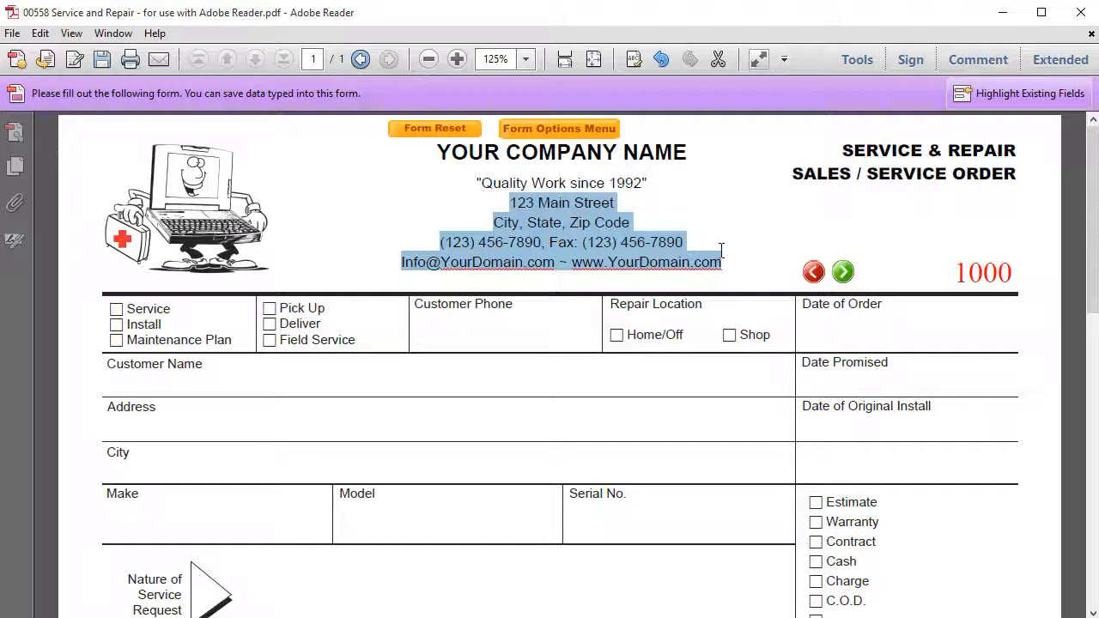
key(Delete)
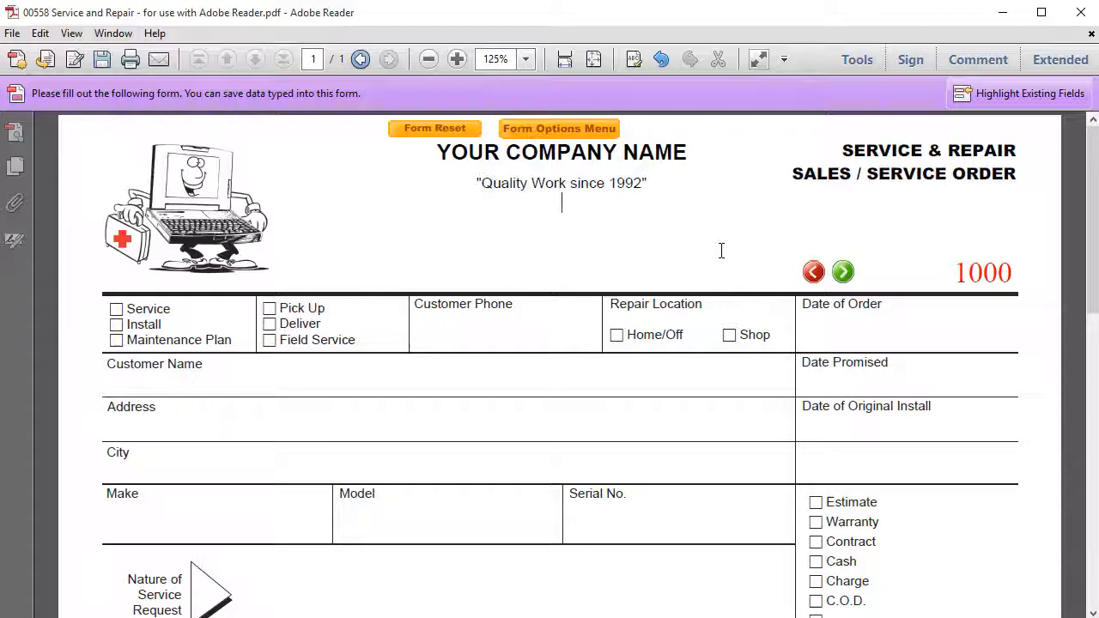
text(East)
key(BackSpace)
text(y)
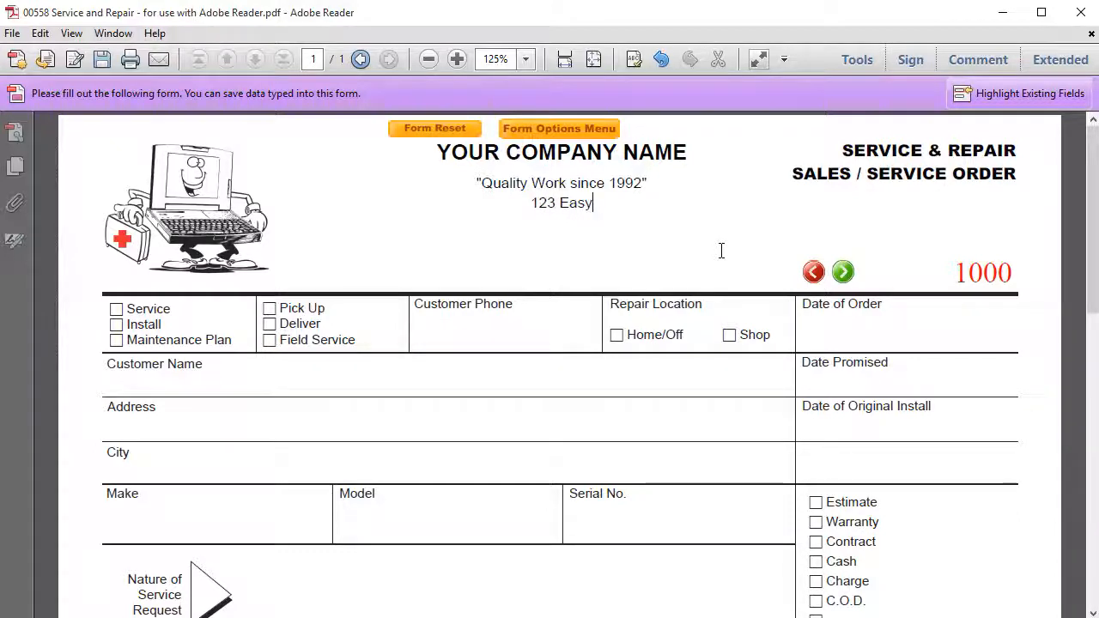
text( St.)
- Add the line 'City, State, Zip Code' below the street, leaving a new blank line
key(Return)
text(City, State)
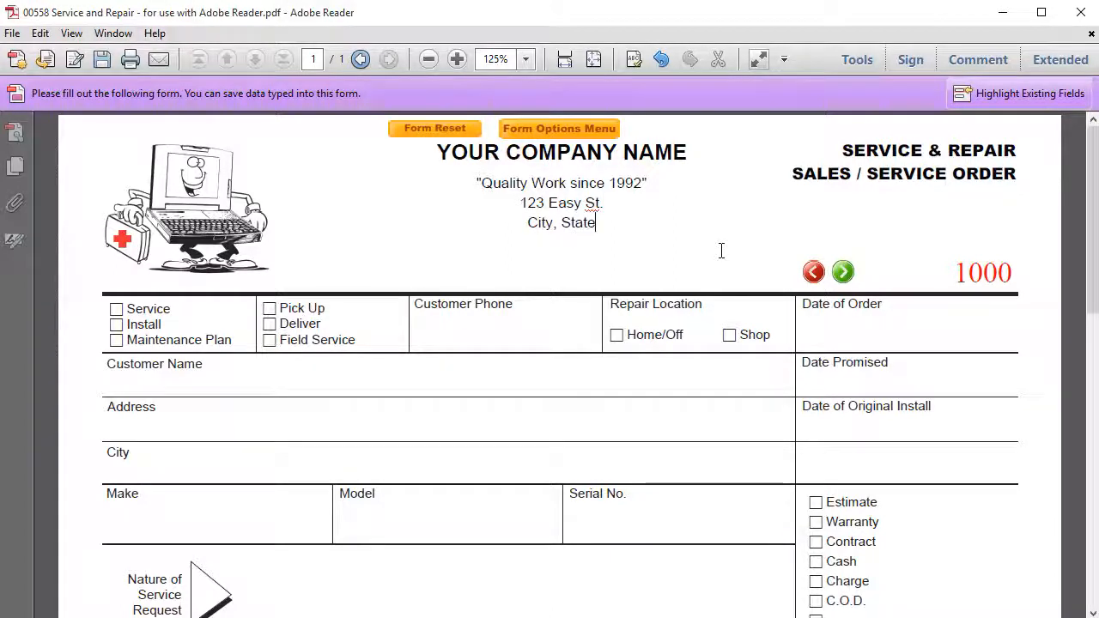
text(, Zip Code)
key(Return)
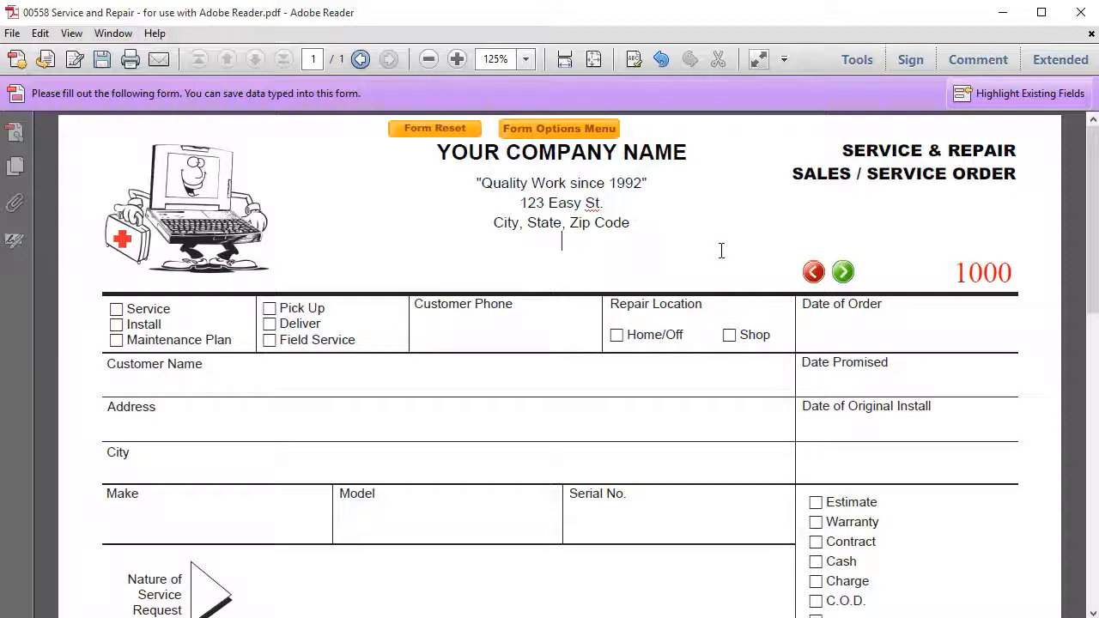
text(Ph: (123)
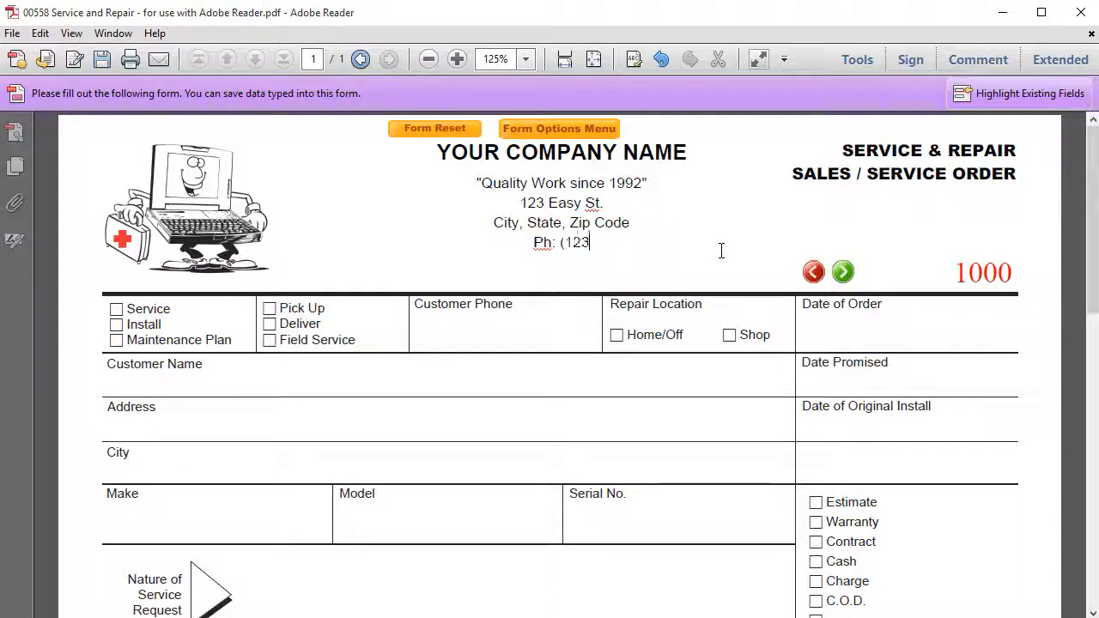
text() 456-)
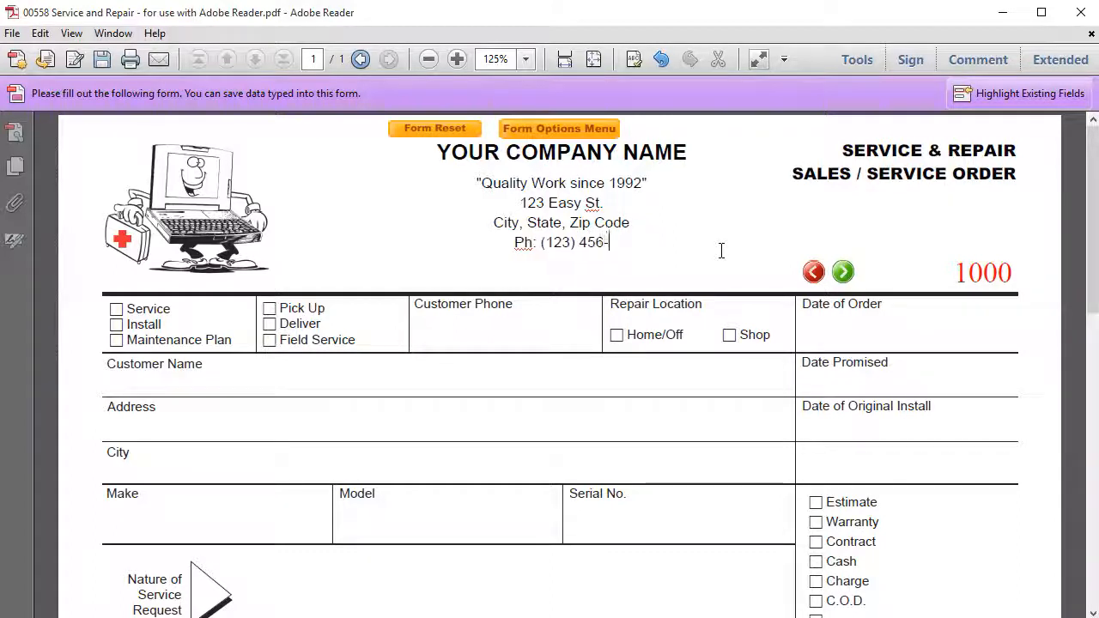
text(7890, F)
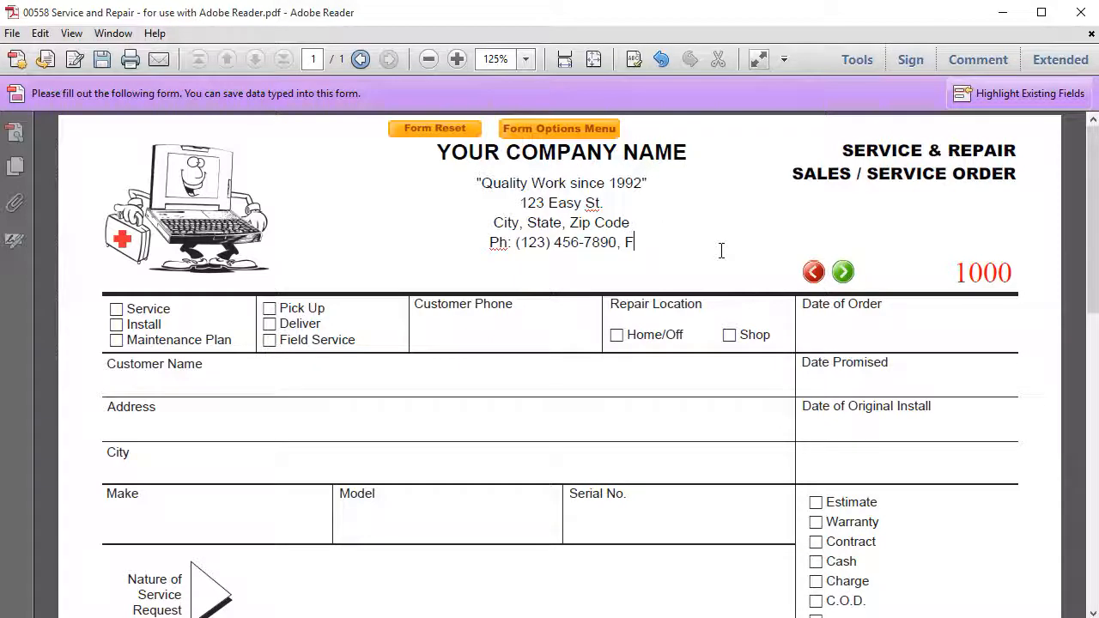
text(ax: ()
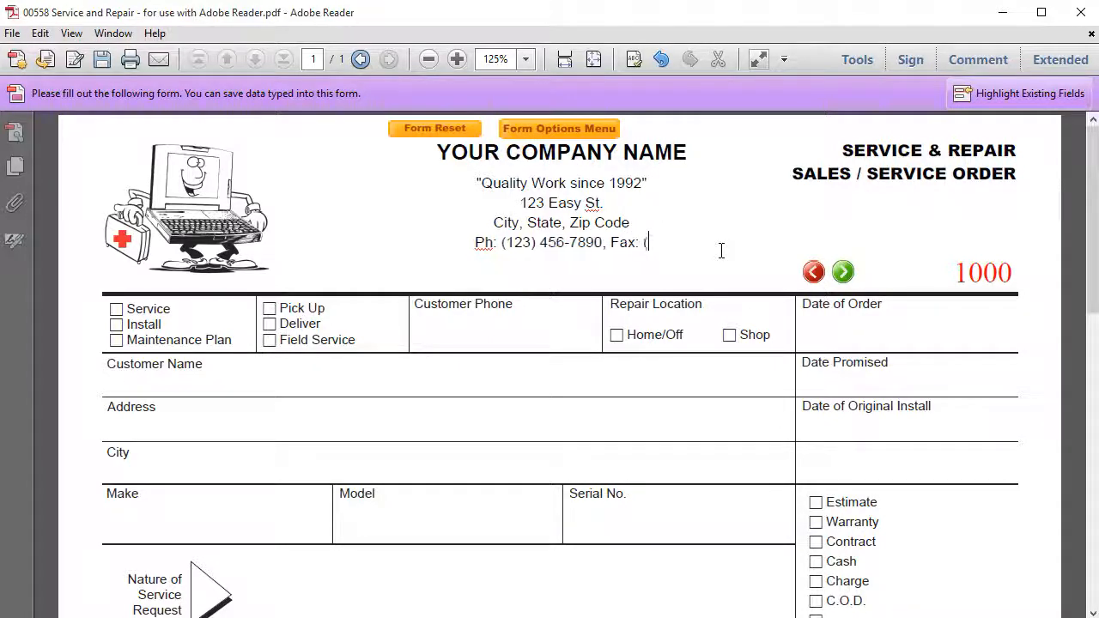
text(123) 456-78)
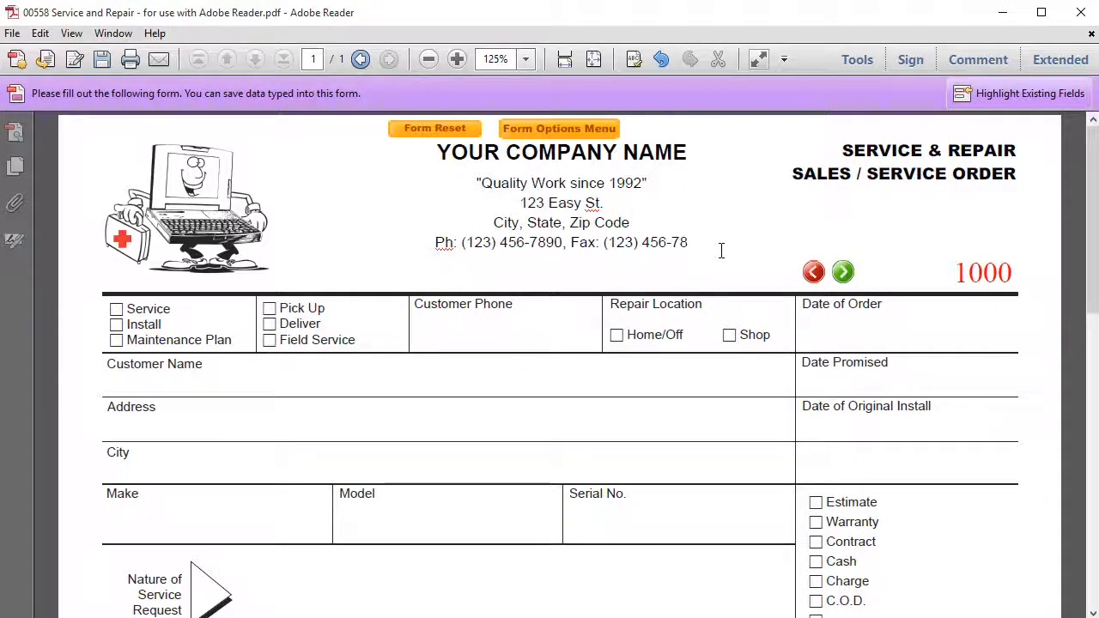
text(90)
key(Return)
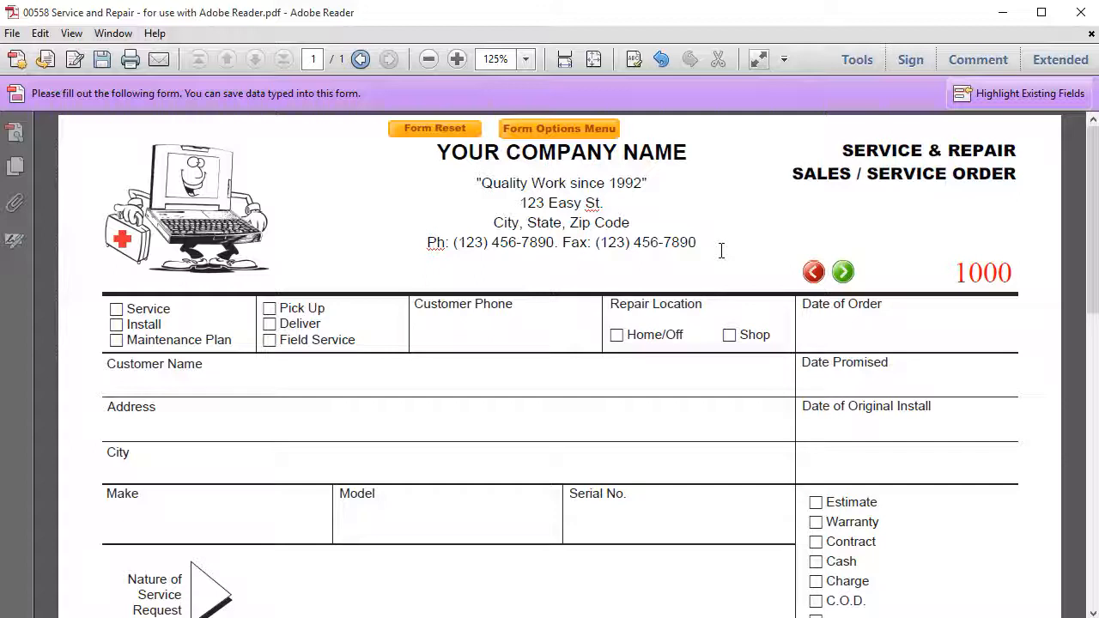
text(www.EasyHome)
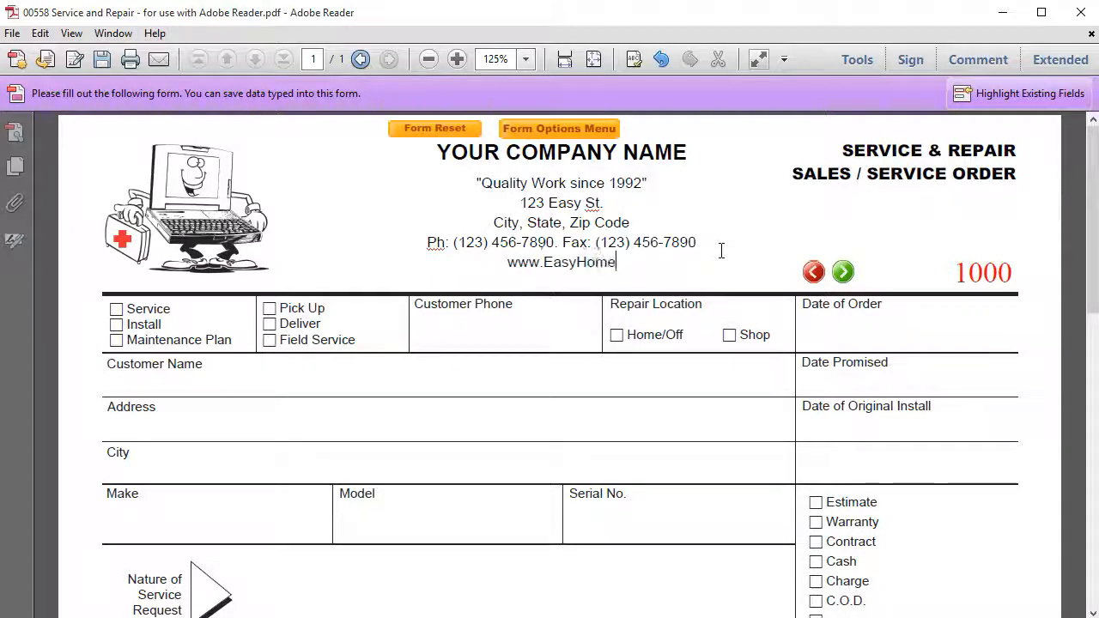
text(Repairs.com,)
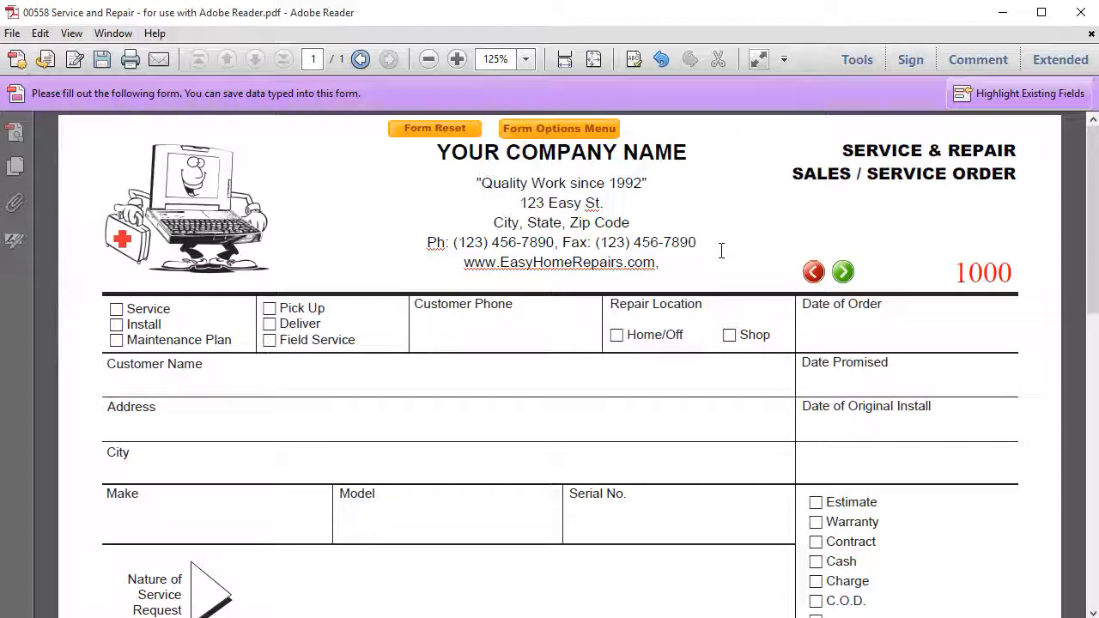
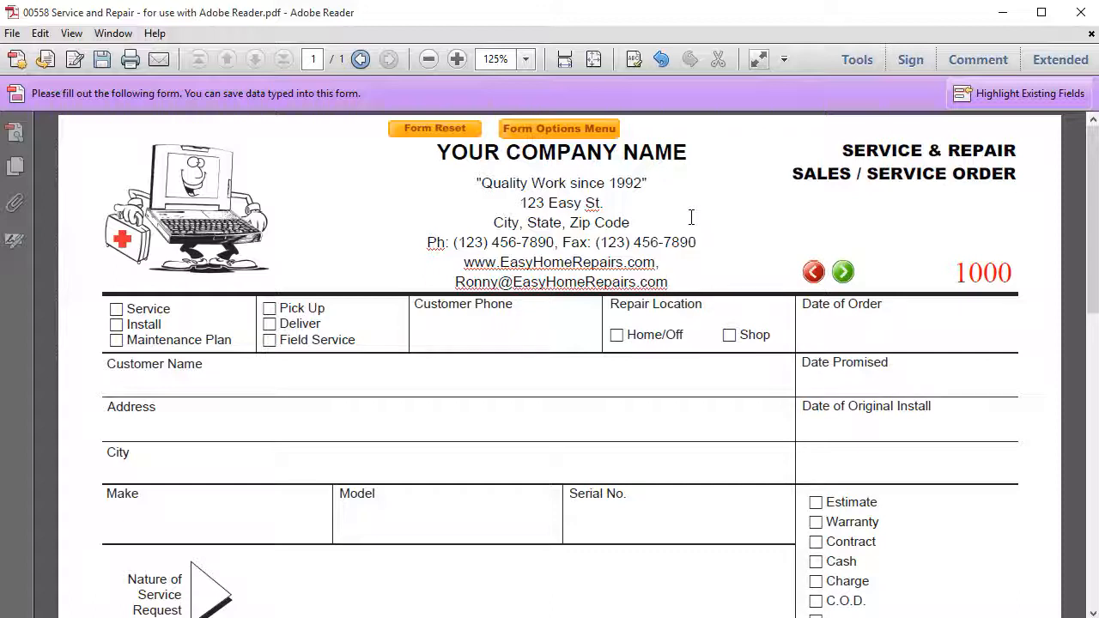
- Commit the address block, check its website and e-mail lines, and bring up the form options
click(1046, 228)
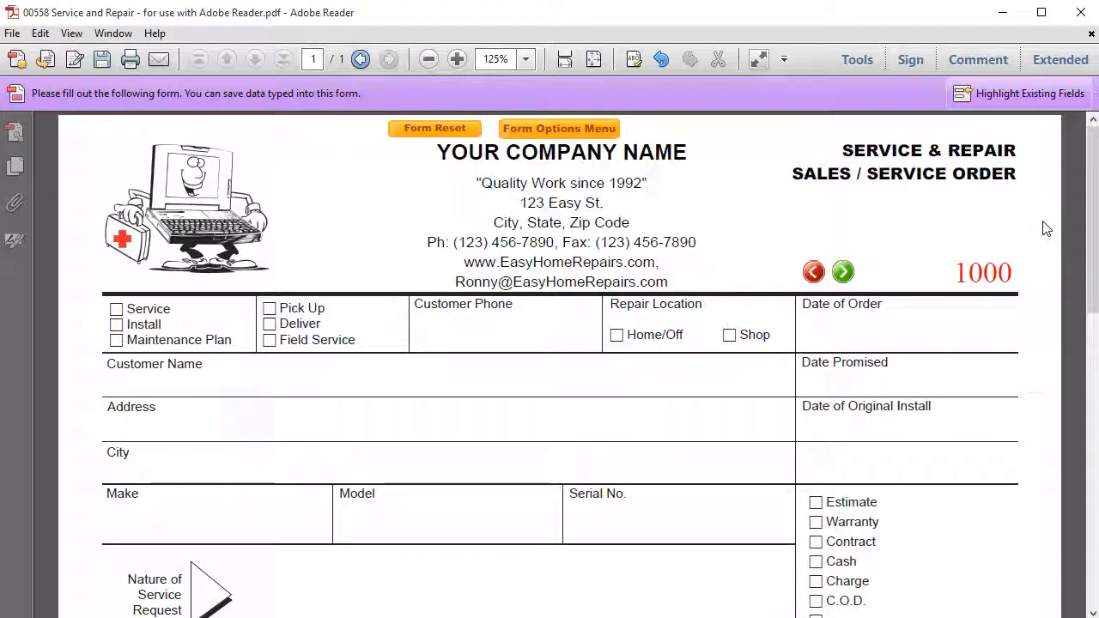
drag(577, 218, 526, 222)
click(619, 263)
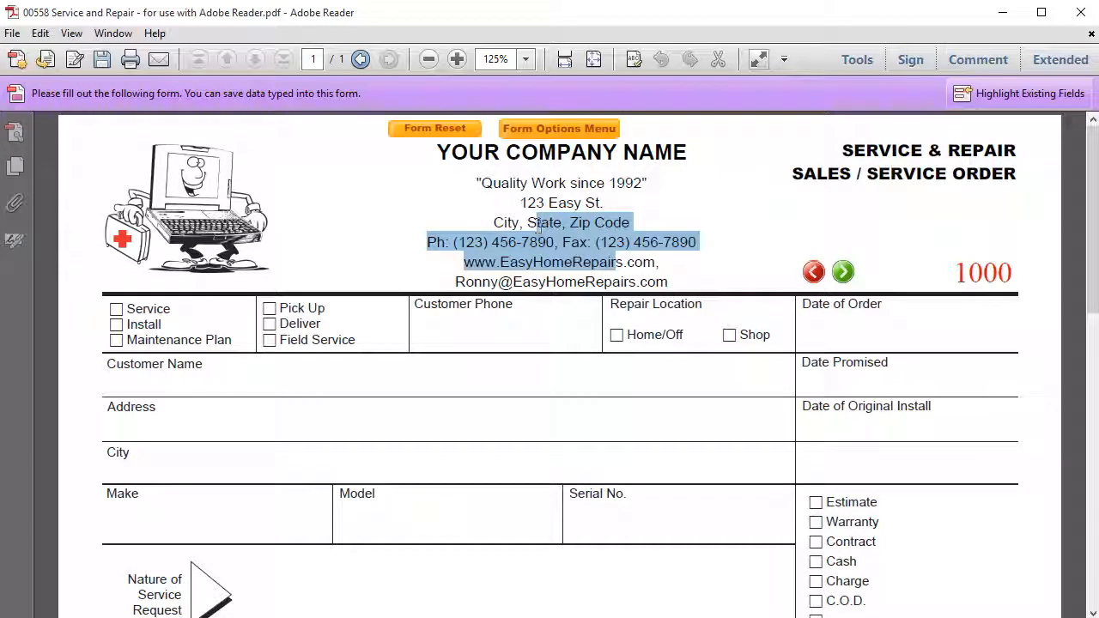
click(589, 242)
drag(589, 243, 559, 221)
click(560, 221)
drag(580, 258, 621, 282)
click(659, 281)
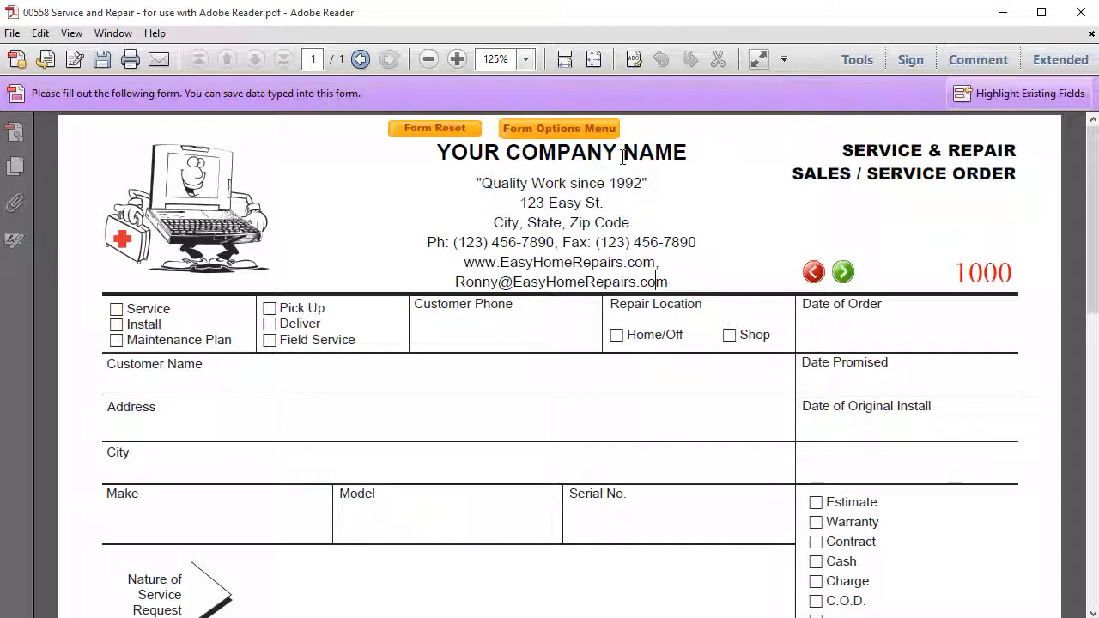
click(604, 129)
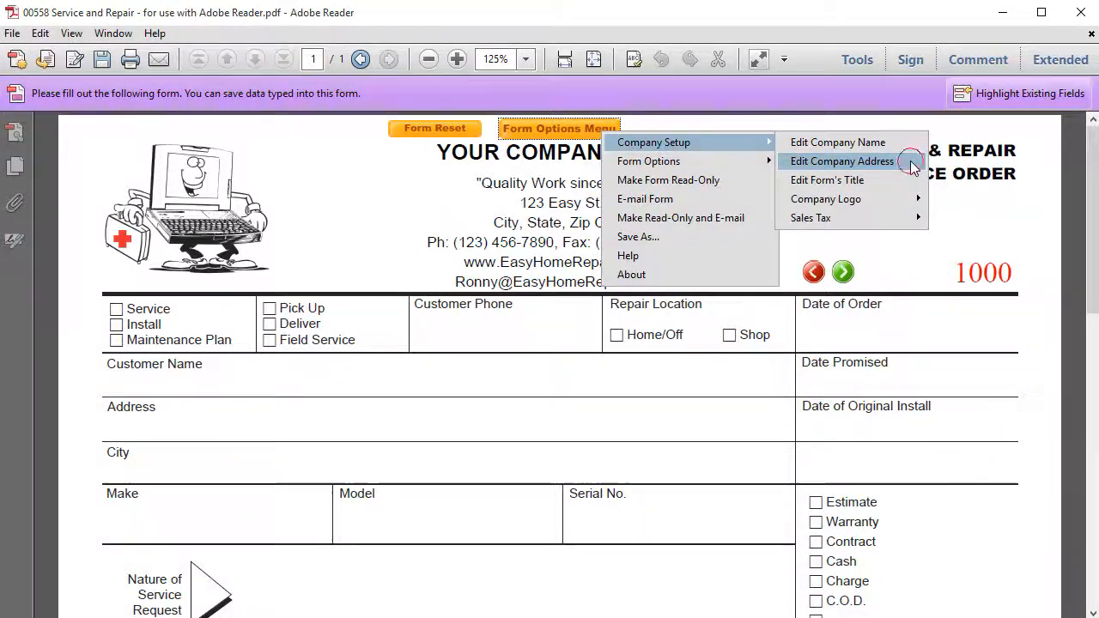
- Pick Edit Company Address, then click outside the field to finalize the contact block
click(908, 160)
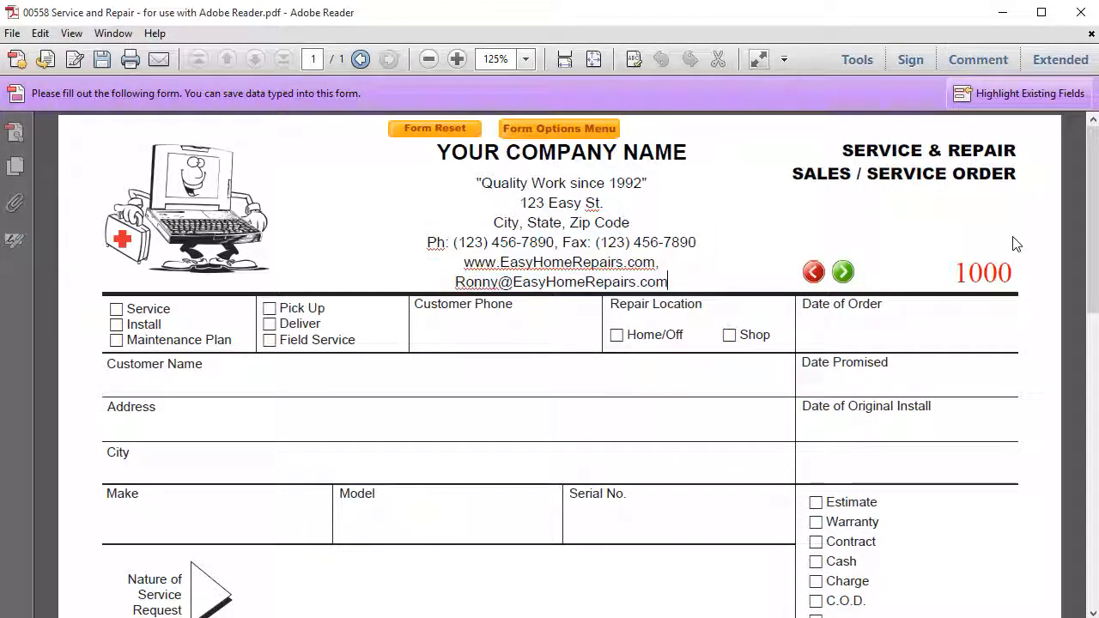
click(1056, 221)
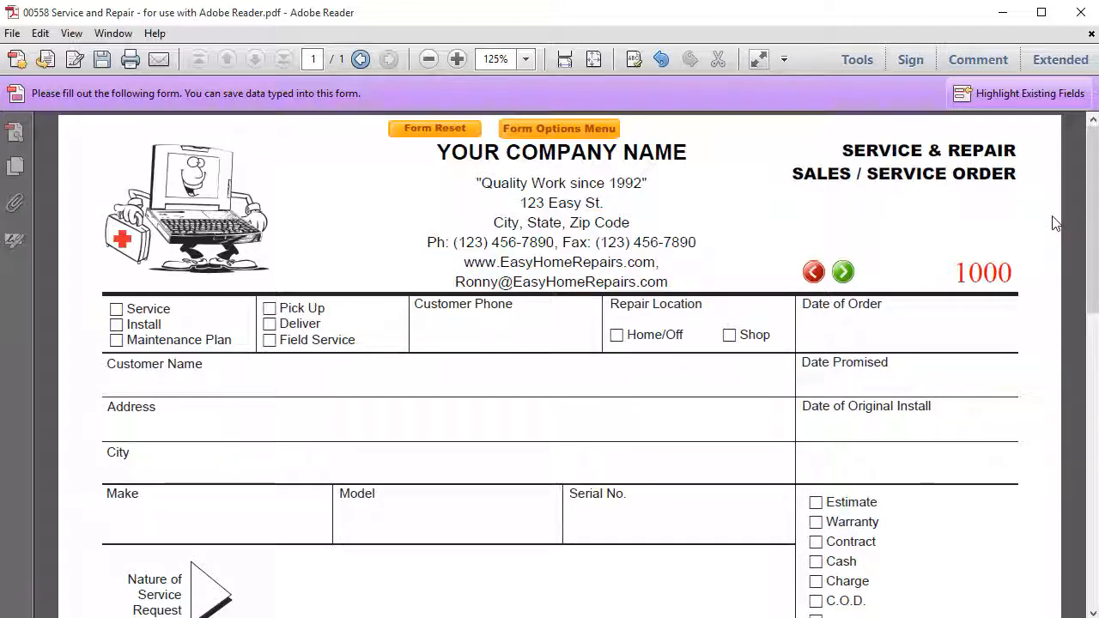